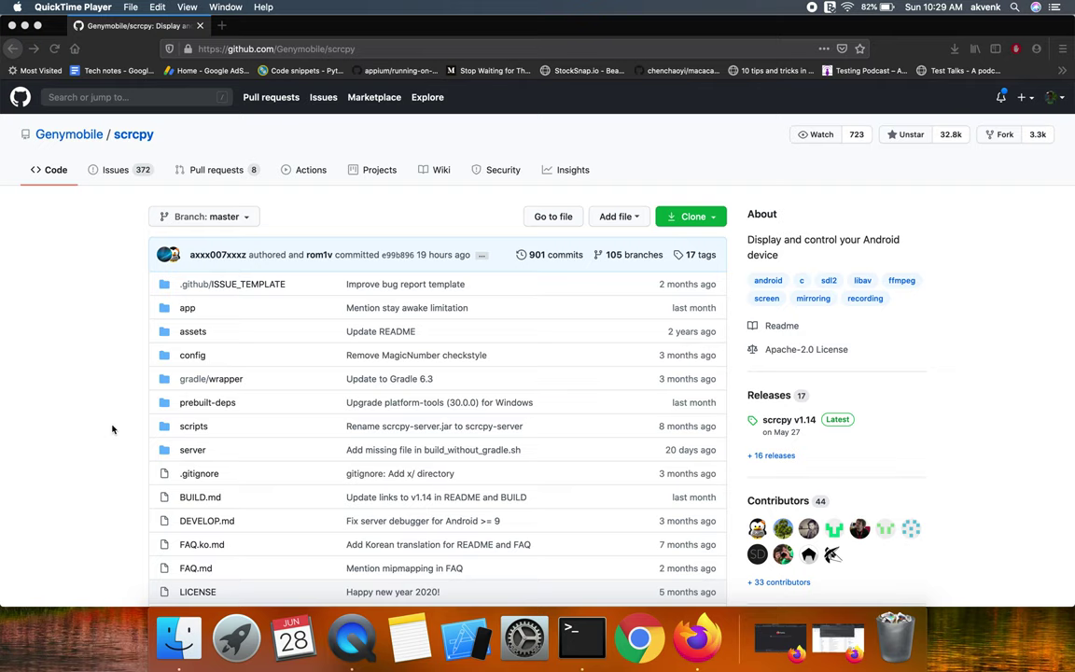
Step: Scroll the scrcpy README down to the macOS install instructions
{"action": "scroll", "coordinate": [112, 429], "scroll_direction": "down", "scroll_amount": 1}
{"action": "scroll", "coordinate": [112, 429], "scroll_direction": "up", "scroll_amount": 1}
{"action": "scroll", "coordinate": [104, 271], "scroll_direction": "down", "scroll_amount": 2}
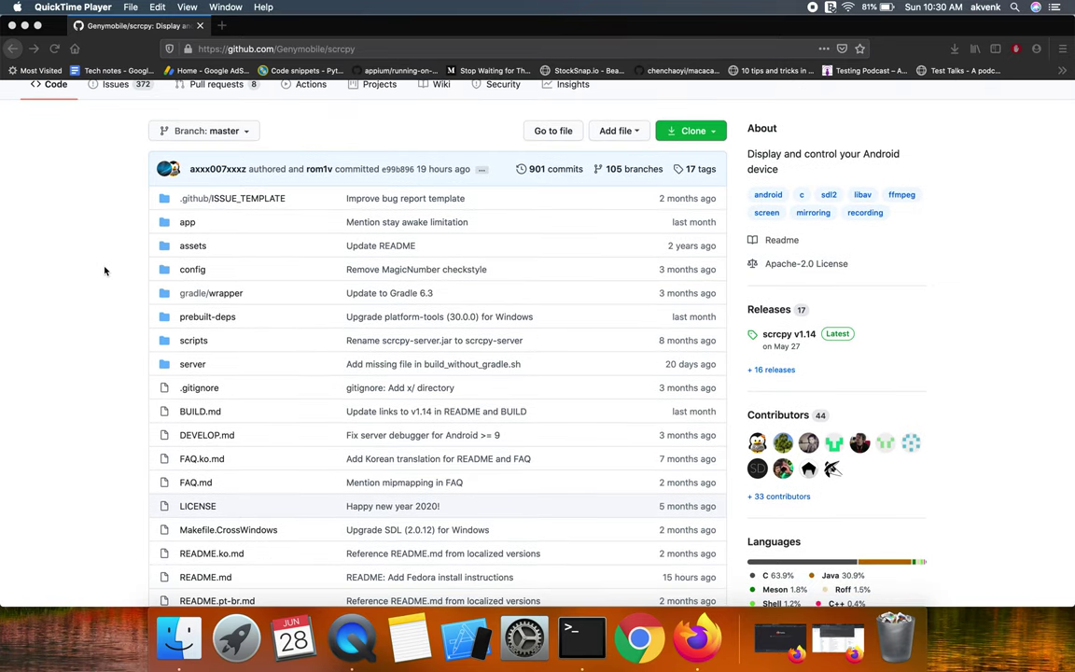
{"action": "scroll", "coordinate": [105, 270], "scroll_direction": "down", "scroll_amount": 15}
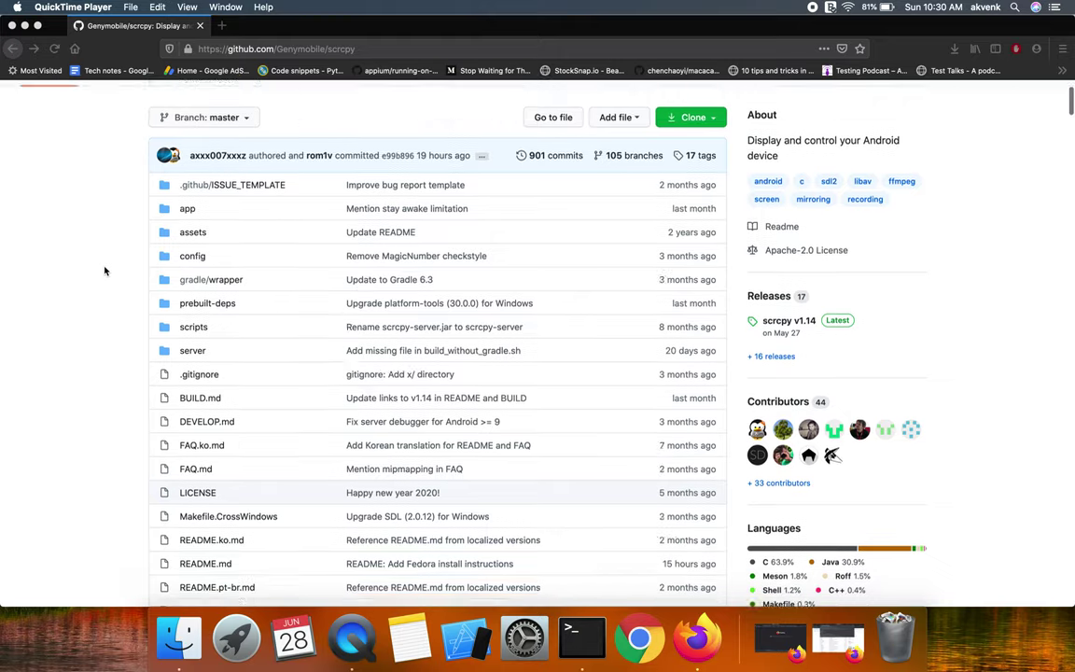
{"action": "scroll", "coordinate": [104, 271], "scroll_direction": "down", "scroll_amount": 15}
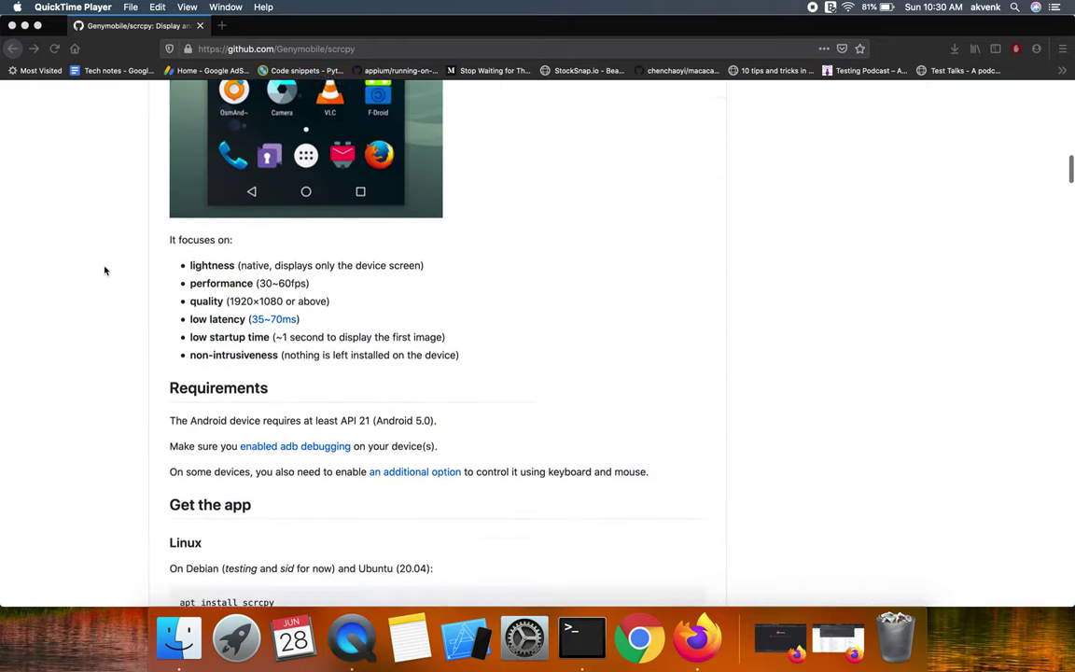
{"action": "scroll", "coordinate": [105, 270], "scroll_direction": "down", "scroll_amount": 8}
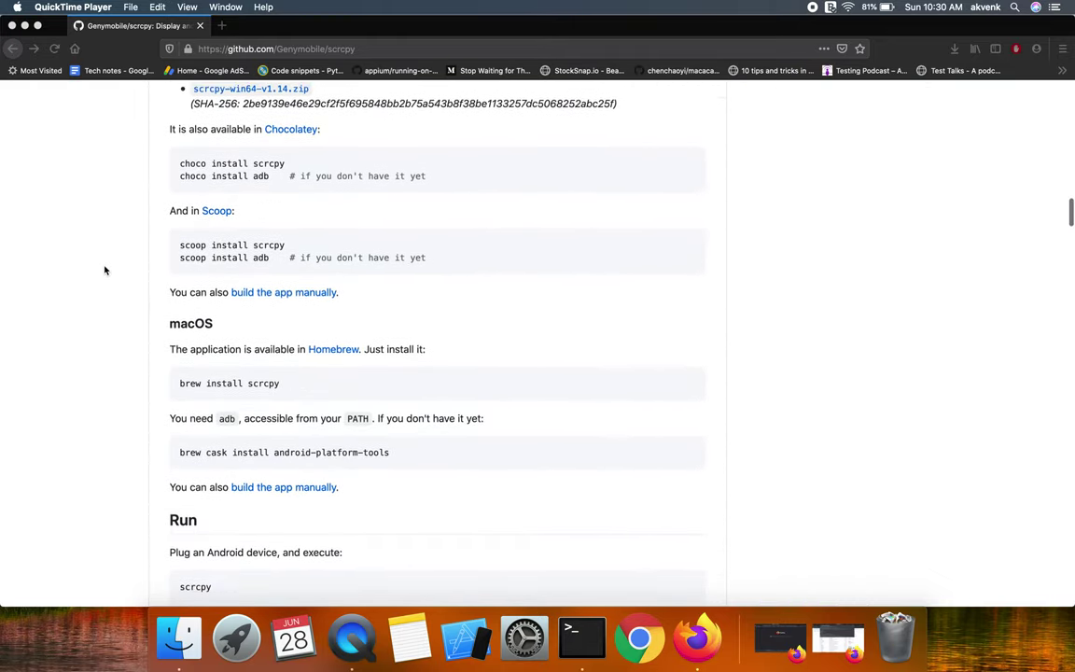
Step: Select the 'brew install scrcpy' command and bring up Terminal running the install
{"action": "left_click", "coordinate": [183, 292]}
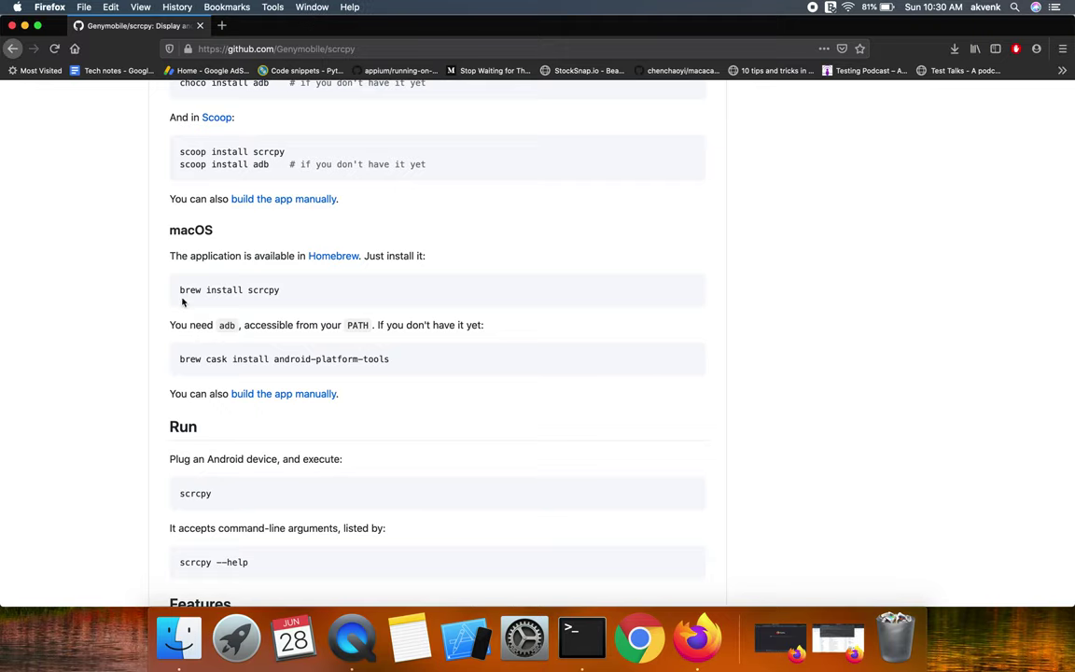
{"action": "left_click_drag", "start_coordinate": [180, 290], "coordinate": [305, 292]}
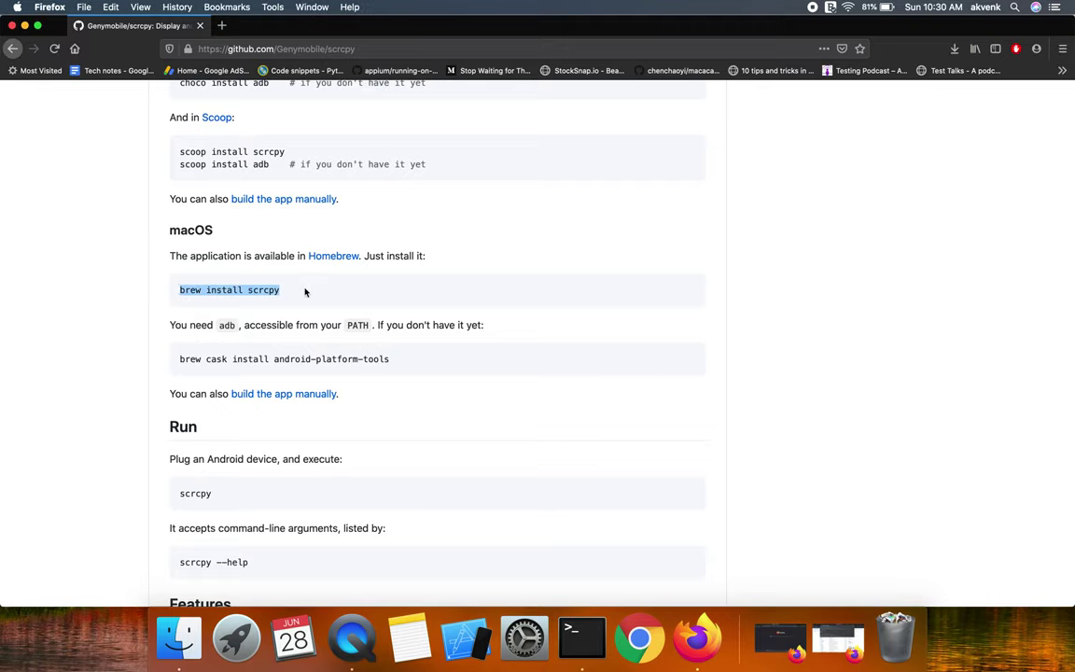
{"action": "left_click", "coordinate": [581, 636]}
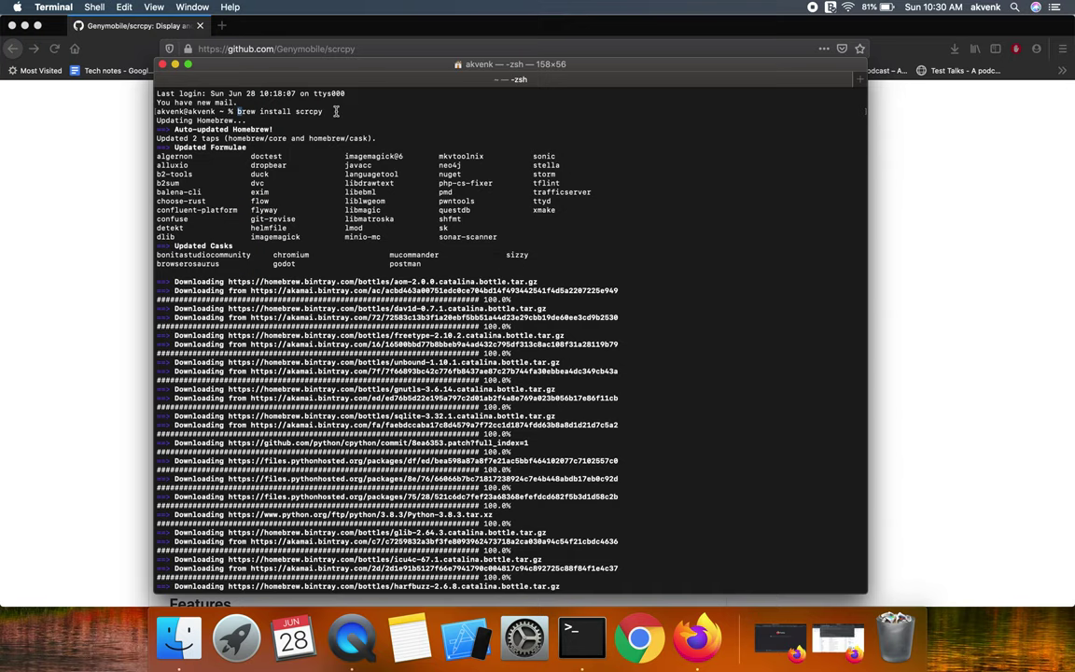
Step: Review the finished Homebrew install of scrcpy 1.14, then clear the terminal screen
{"action": "left_click_drag", "start_coordinate": [238, 111], "coordinate": [377, 111]}
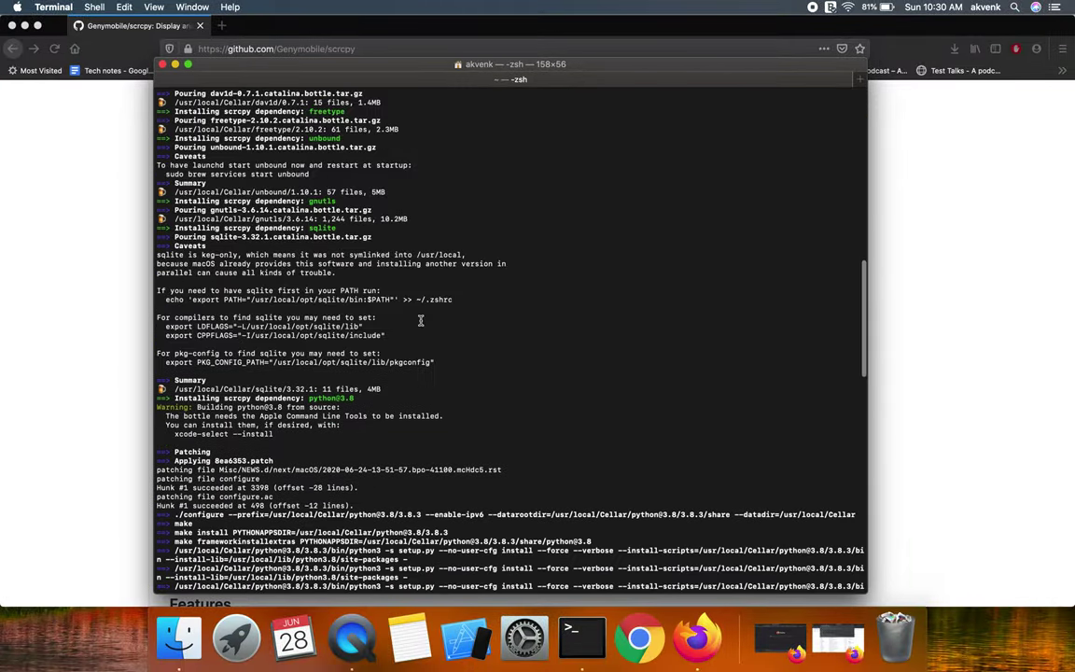
{"action": "scroll", "coordinate": [420, 320], "scroll_direction": "up", "scroll_amount": 15}
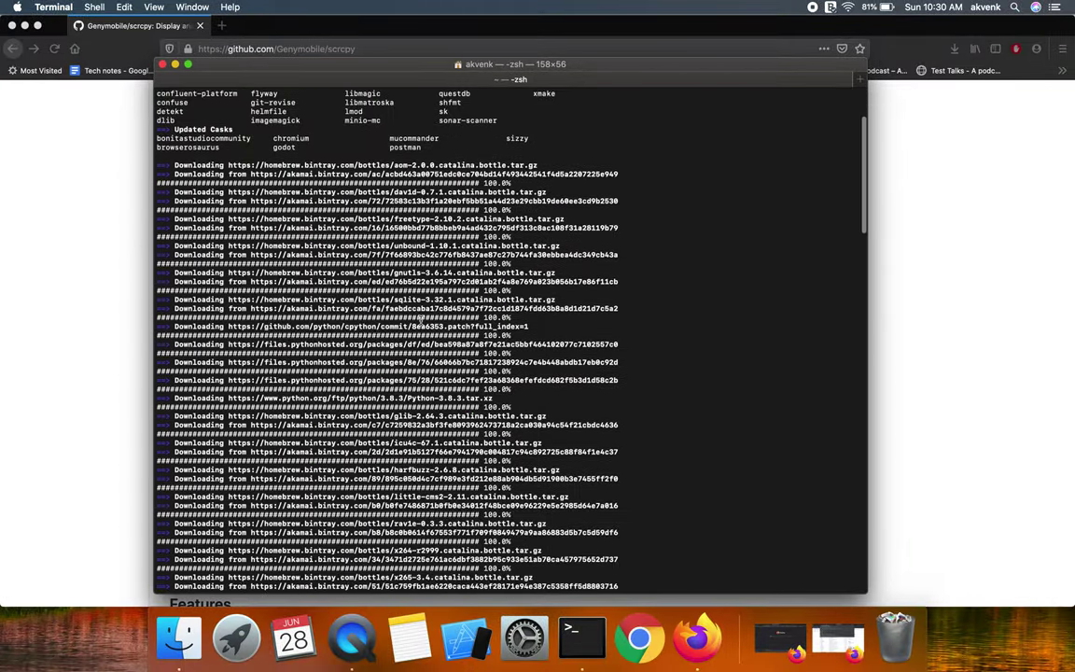
{"action": "scroll", "coordinate": [420, 320], "scroll_direction": "down", "scroll_amount": 20}
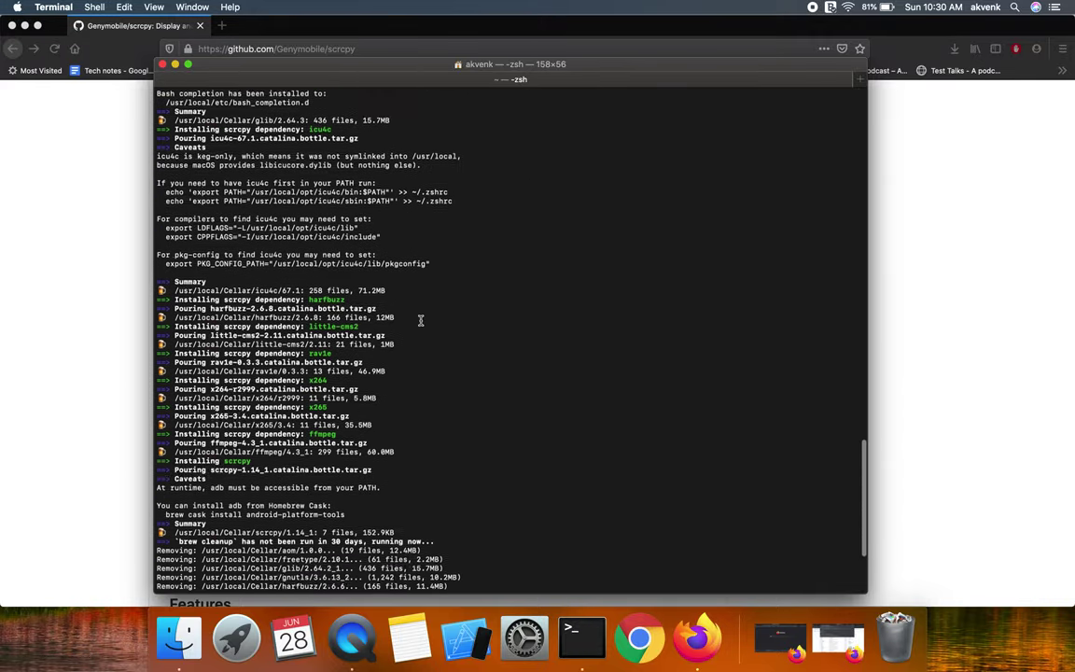
{"action": "scroll", "coordinate": [420, 320], "scroll_direction": "down", "scroll_amount": 5}
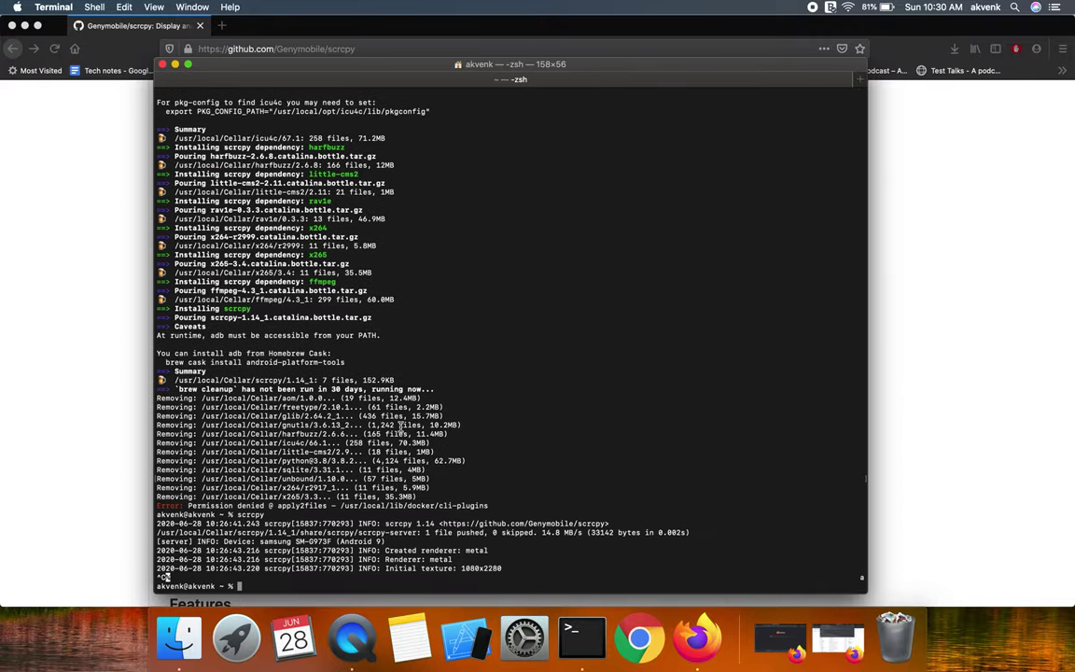
{"action": "type", "text": "clear"}
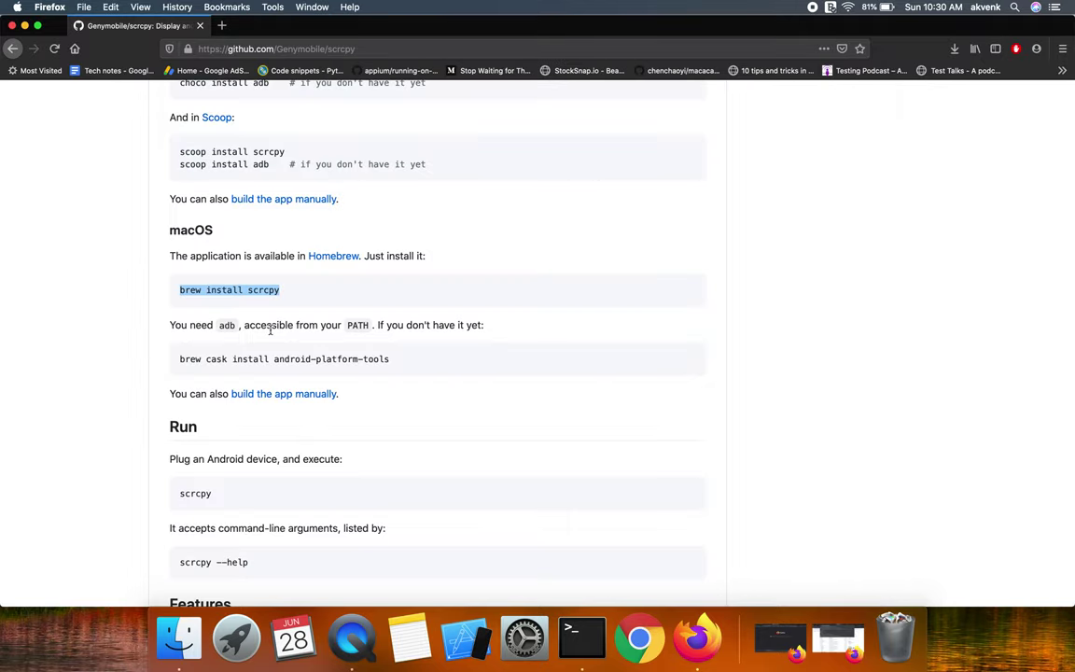
Step: Select the 'brew cask install android-platform-tools' line in the README
{"action": "double_click", "coordinate": [293, 358]}
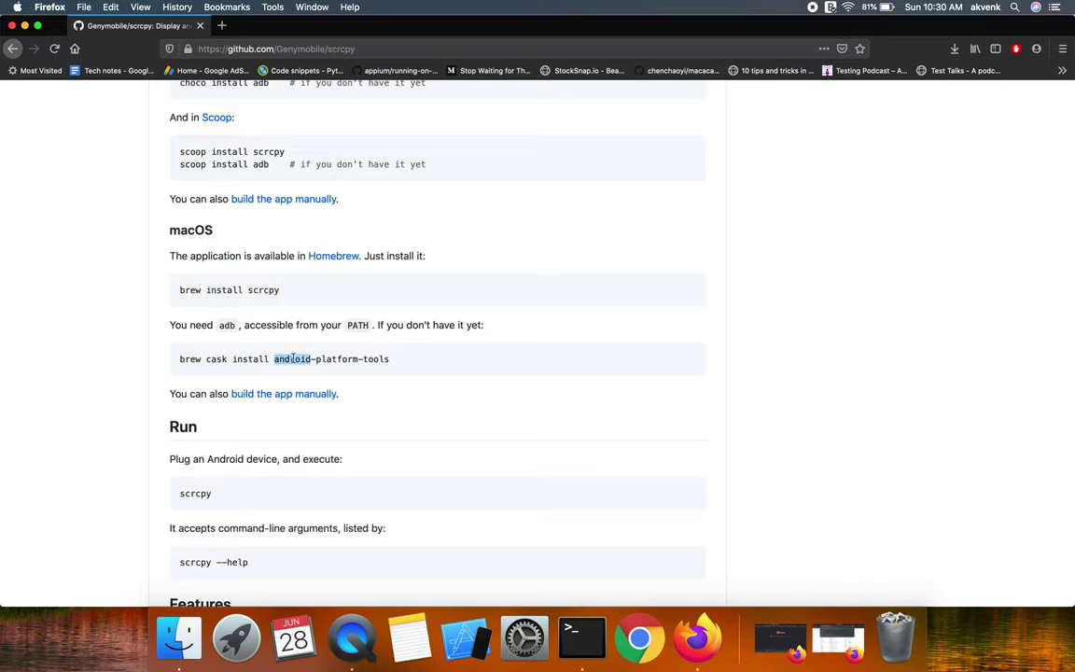
{"action": "left_click", "coordinate": [183, 364]}
{"action": "left_click_drag", "start_coordinate": [183, 364], "coordinate": [419, 357]}
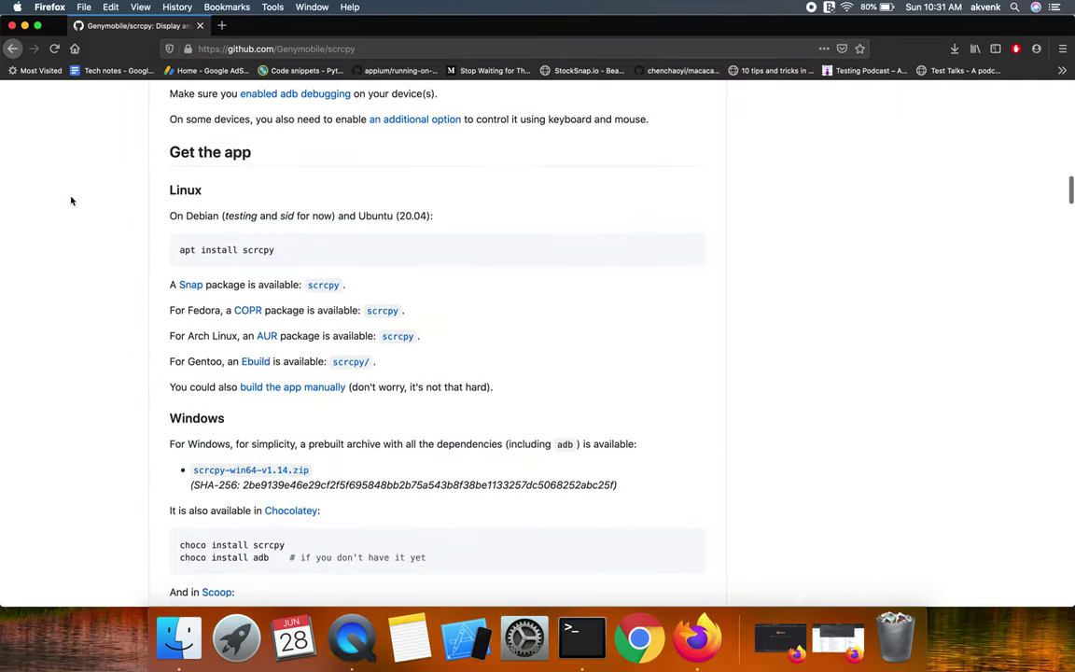
Step: Run the 'scrcpy' command from the README in Terminal to mirror the SM-G973F phone
{"action": "double_click", "coordinate": [252, 252]}
{"action": "key", "text": "super+c"}
{"action": "scroll", "coordinate": [252, 247], "scroll_direction": "up", "scroll_amount": 8}
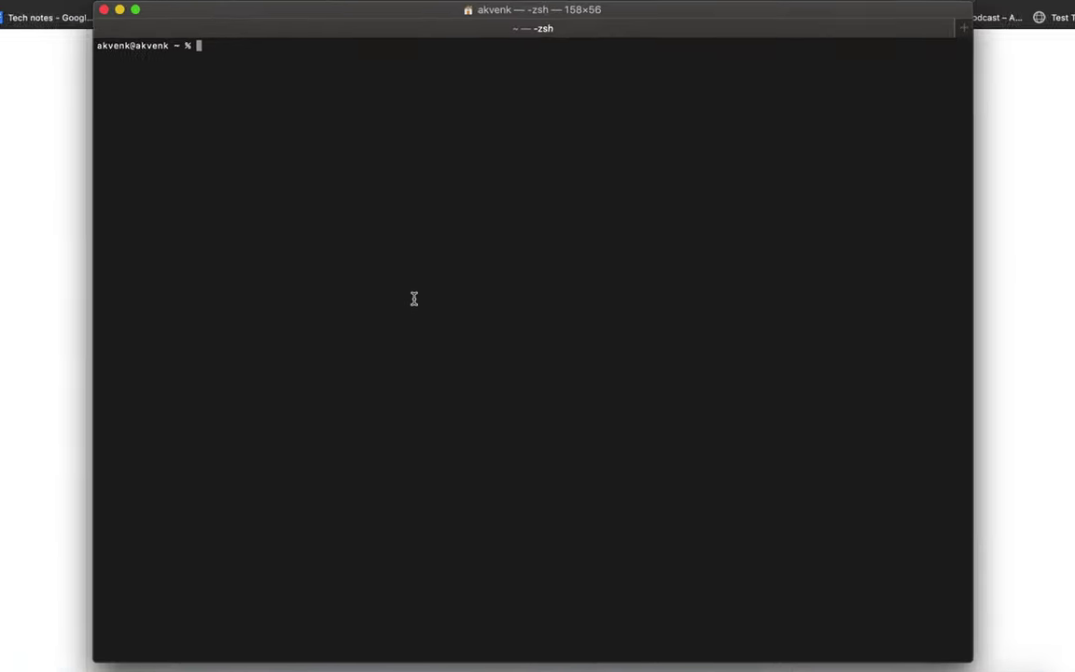
{"action": "key", "text": "super+v"}
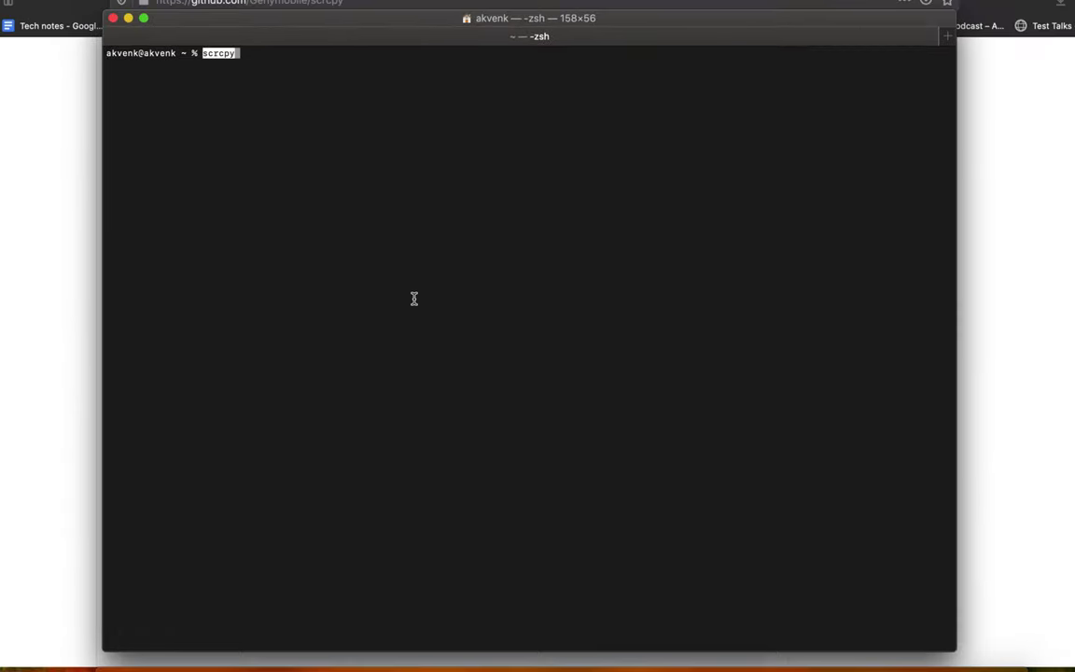
{"action": "key", "text": "Return"}
{"action": "key", "text": "Return"}
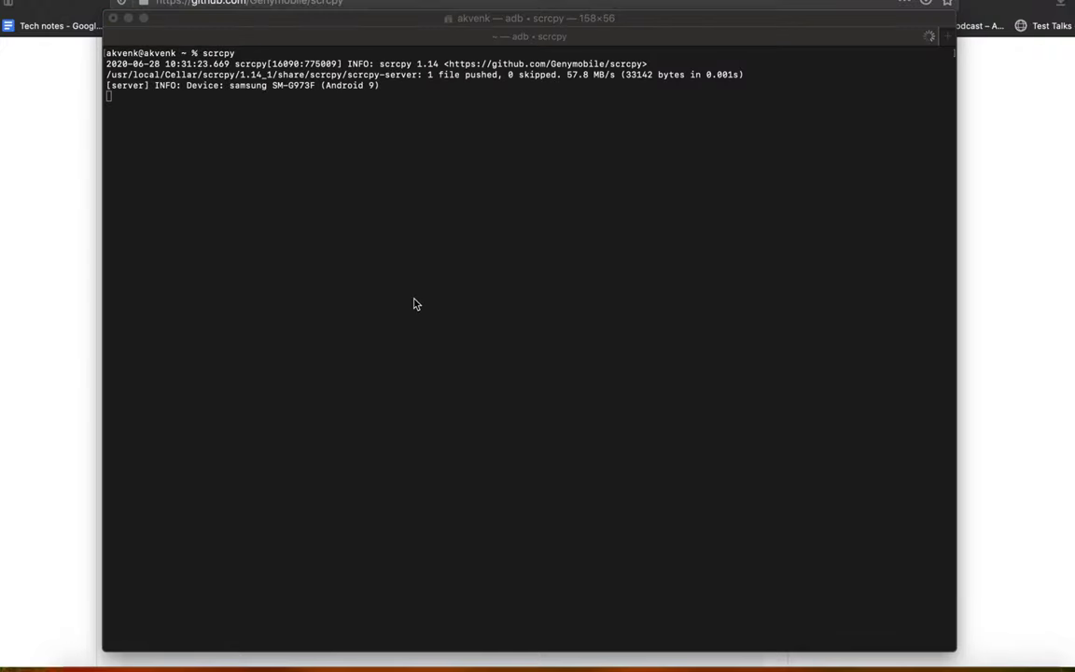
{"action": "left_click_drag", "start_coordinate": [546, 26], "coordinate": [764, 13]}
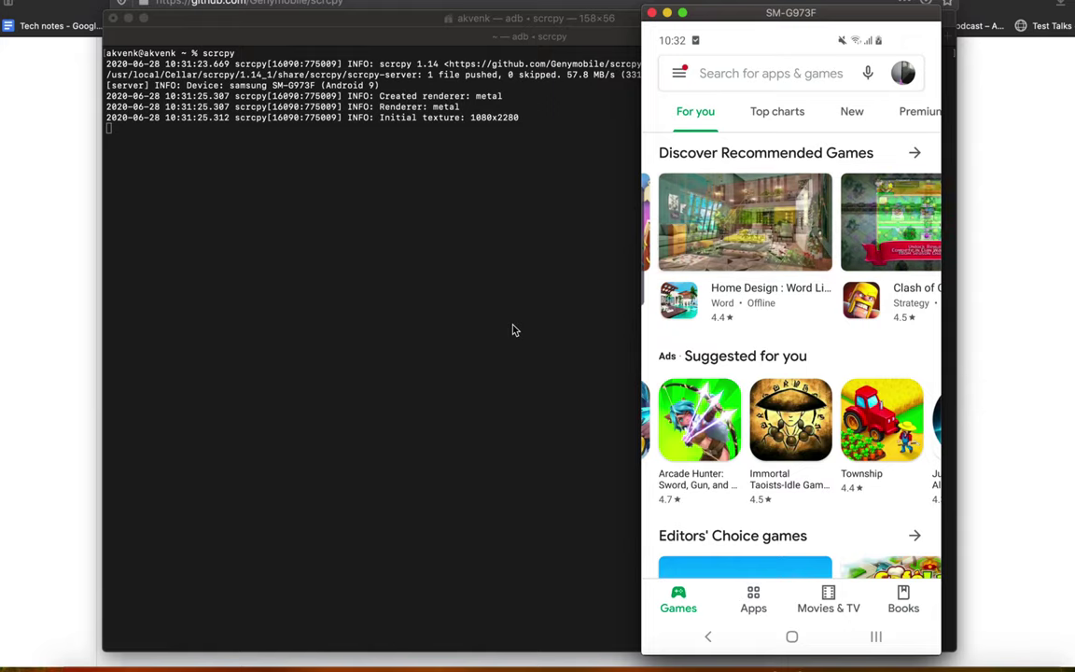
Step: Bring Firefox with the scrcpy GitHub page back to the front
{"action": "left_click", "coordinate": [34, 290]}
Step: Scroll to the top of the scrcpy repository page and deselect the address bar
{"action": "scroll", "coordinate": [463, 255], "scroll_direction": "up", "scroll_amount": 20}
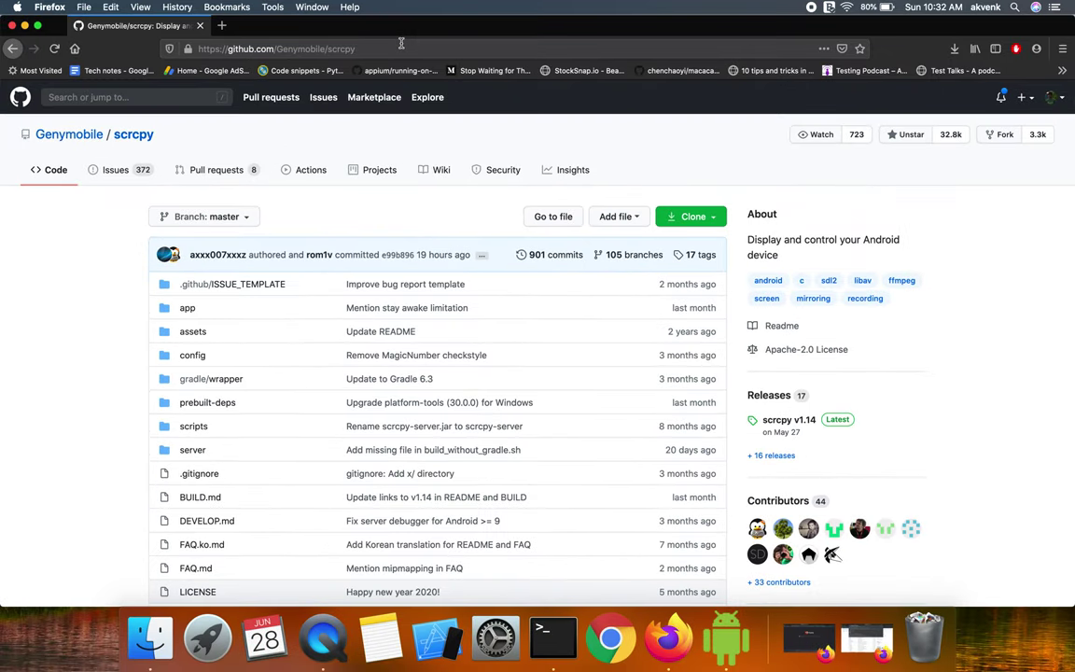
{"action": "left_click", "coordinate": [399, 1]}
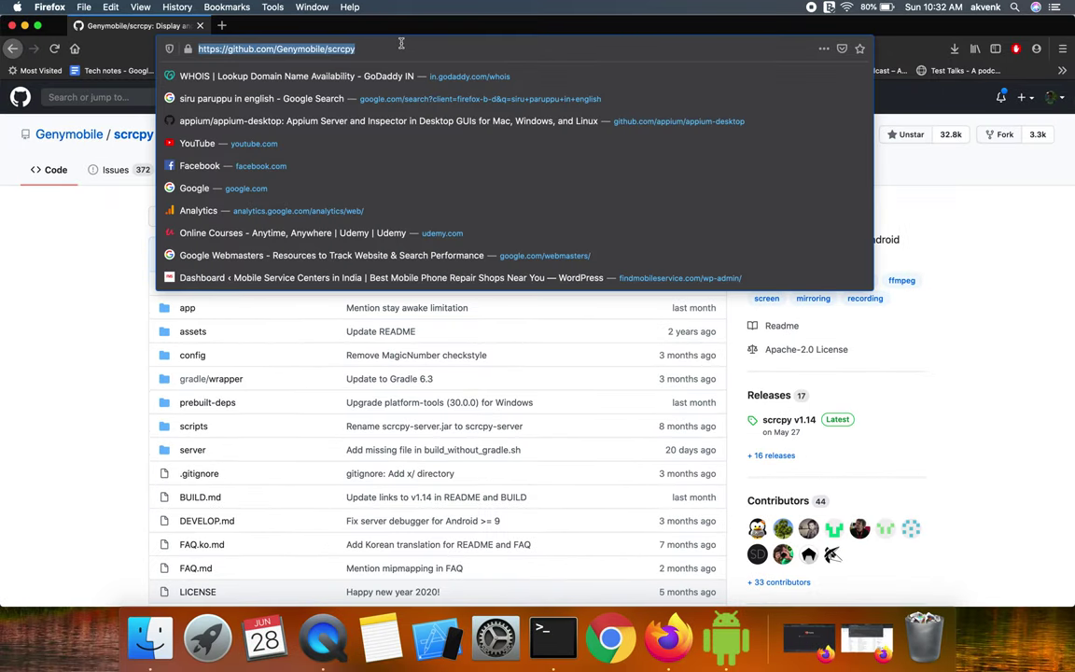
{"action": "left_click", "coordinate": [97, 283]}
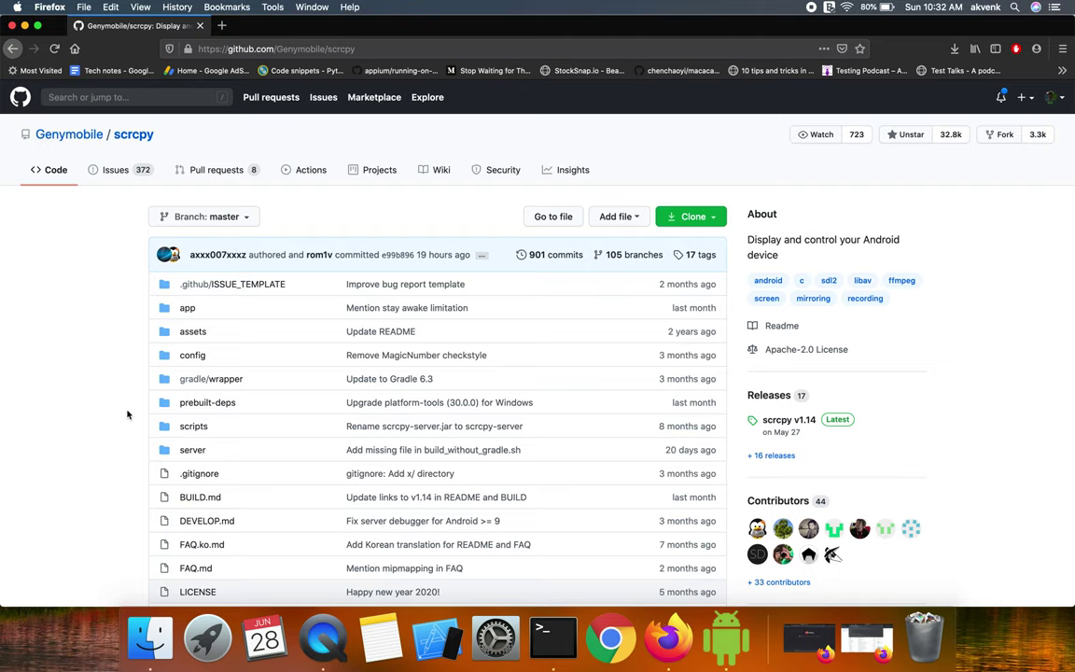
Step: On the phone mirror, open the Home Design game's store page, go back, then return home
{"action": "left_click", "coordinate": [726, 637]}
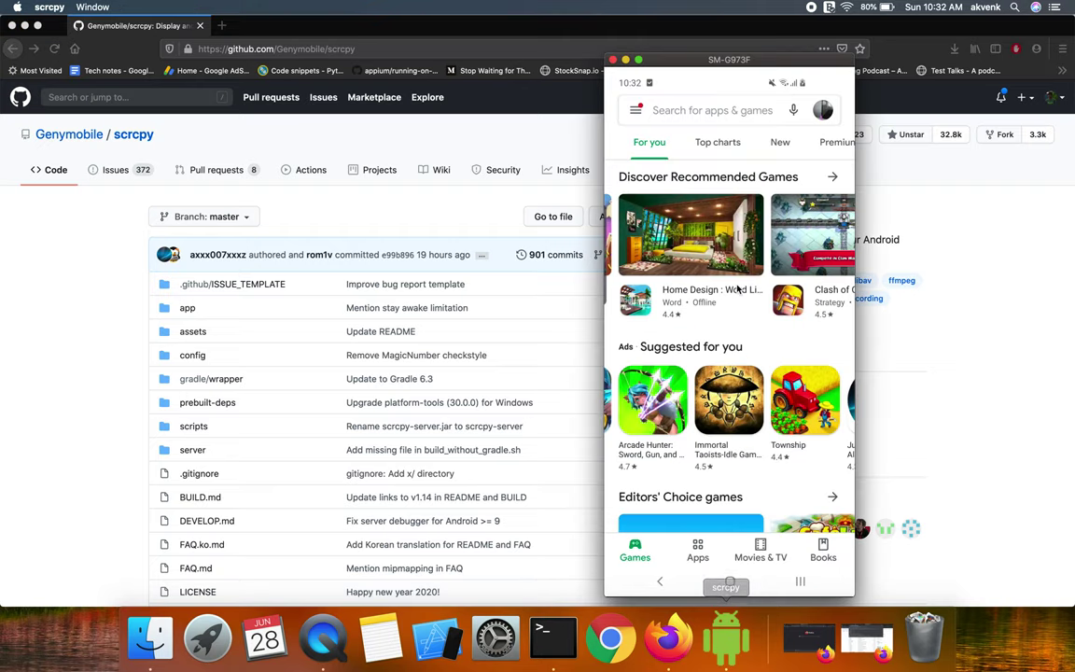
{"action": "left_click", "coordinate": [737, 290]}
{"action": "left_click", "coordinate": [620, 110]}
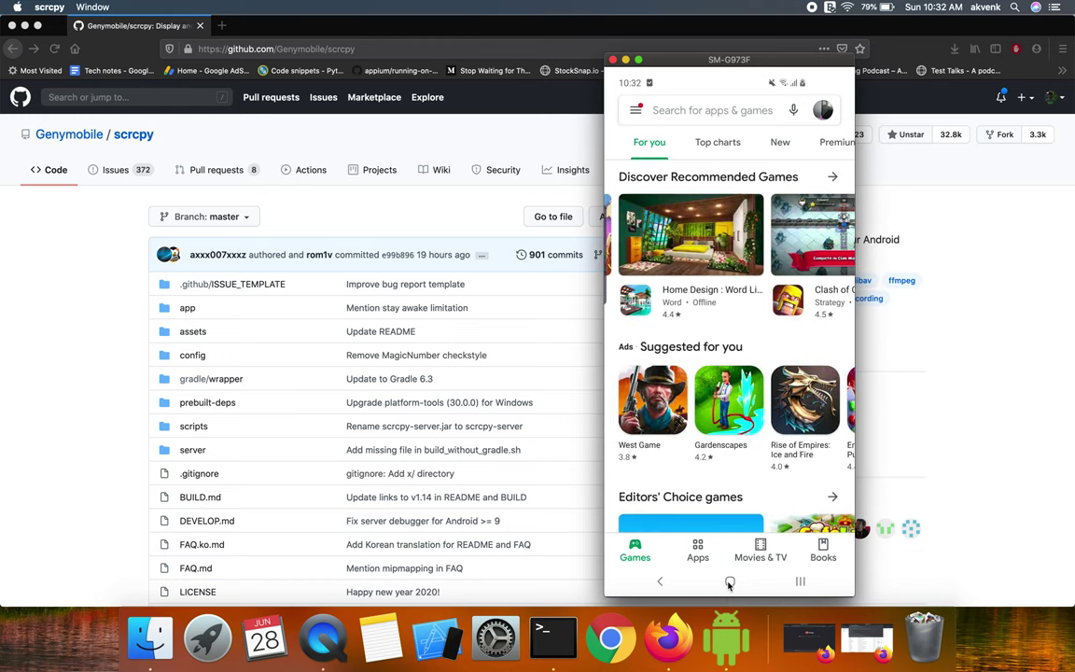
{"action": "left_click", "coordinate": [730, 581]}
Step: Open the app drawer and Google folder, then swipe to the drawer's second page
{"action": "left_click_drag", "start_coordinate": [740, 473], "coordinate": [686, 415]}
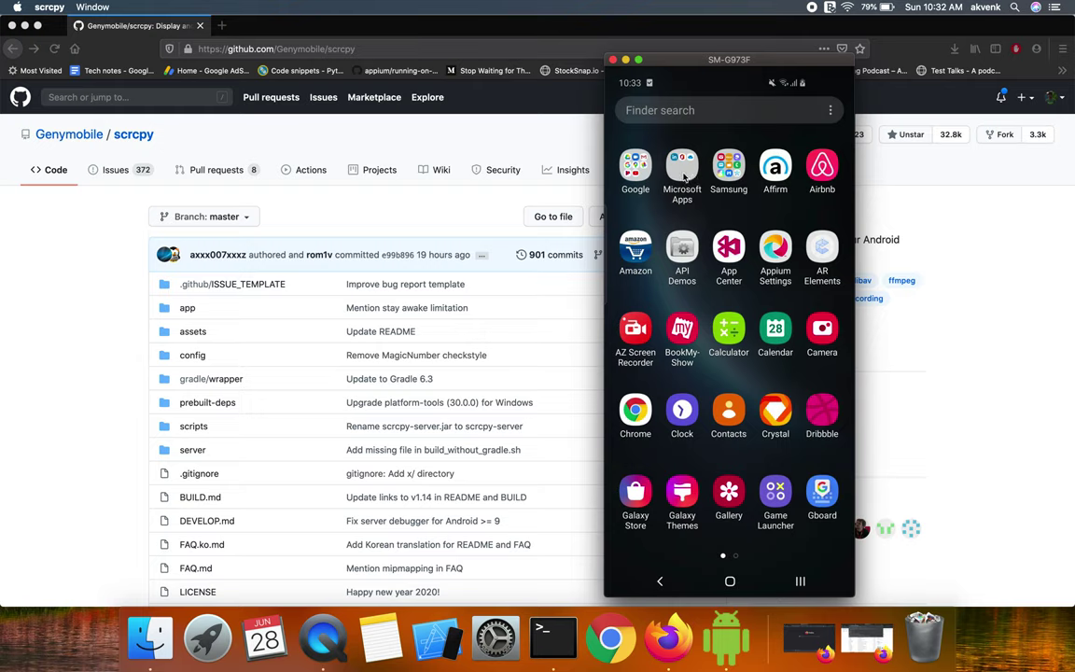
{"action": "left_click", "coordinate": [643, 166]}
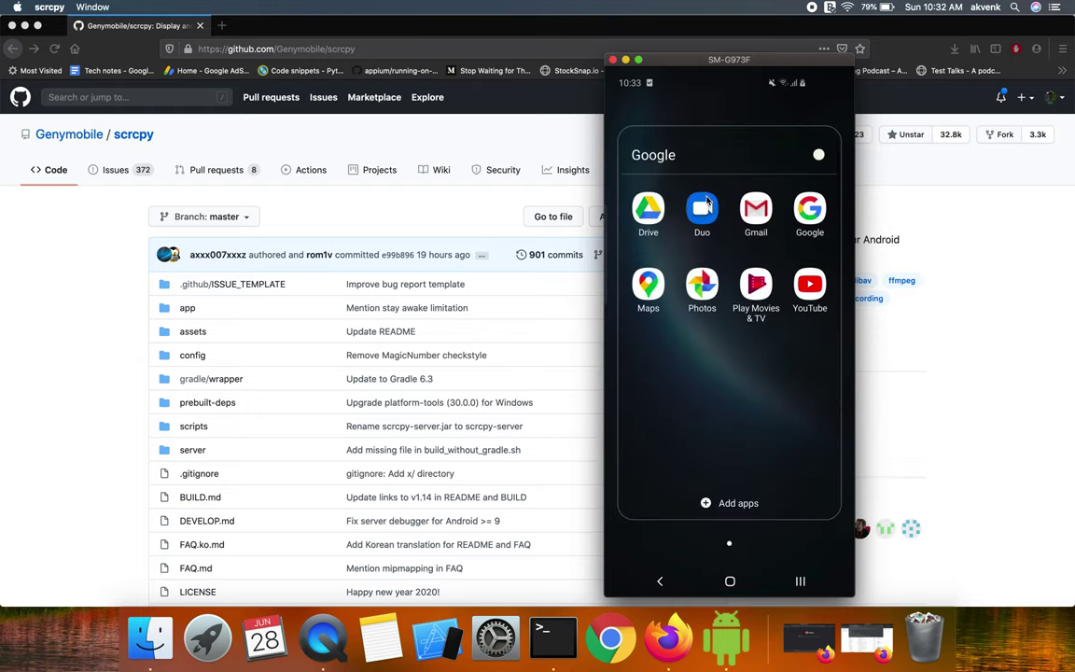
{"action": "left_click", "coordinate": [730, 581]}
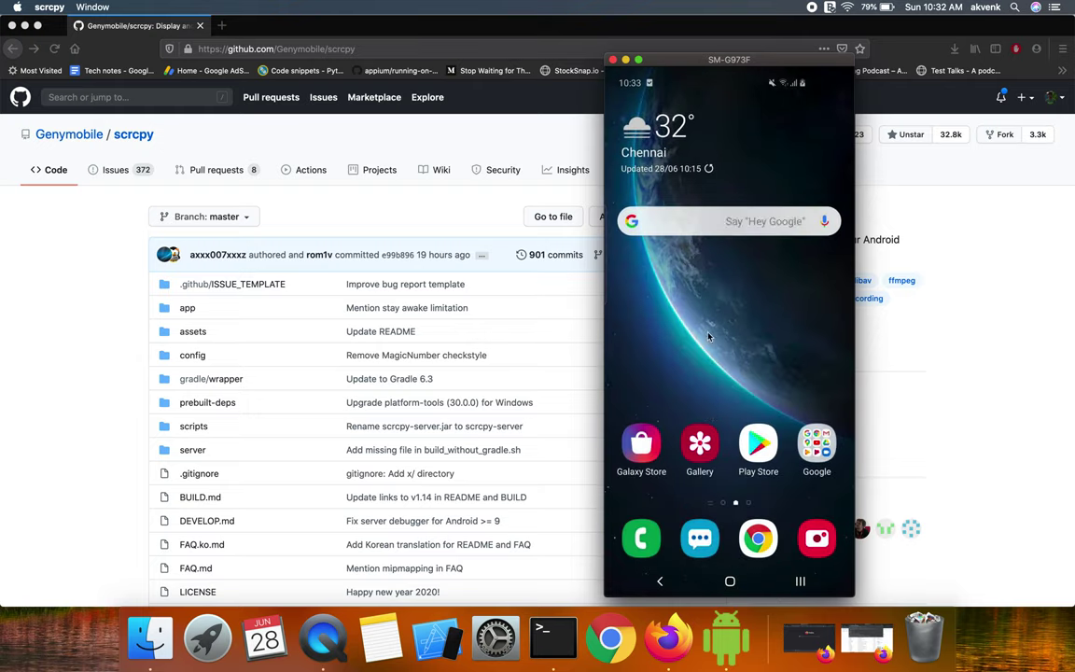
{"action": "left_click_drag", "start_coordinate": [719, 420], "coordinate": [708, 158]}
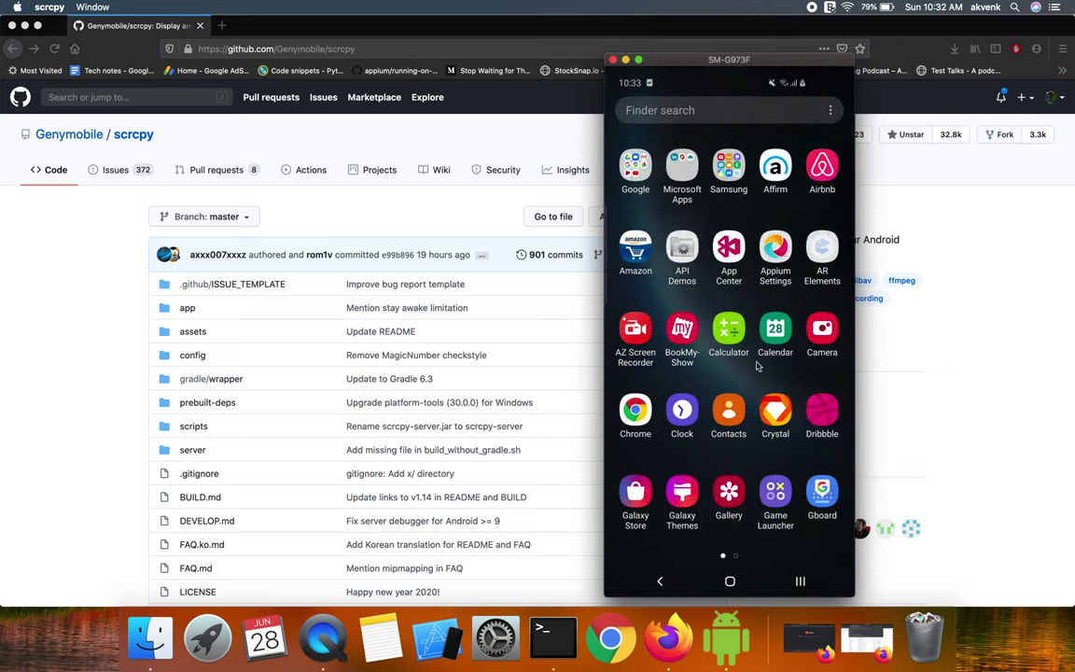
{"action": "left_click_drag", "start_coordinate": [700, 331], "coordinate": [602, 328]}
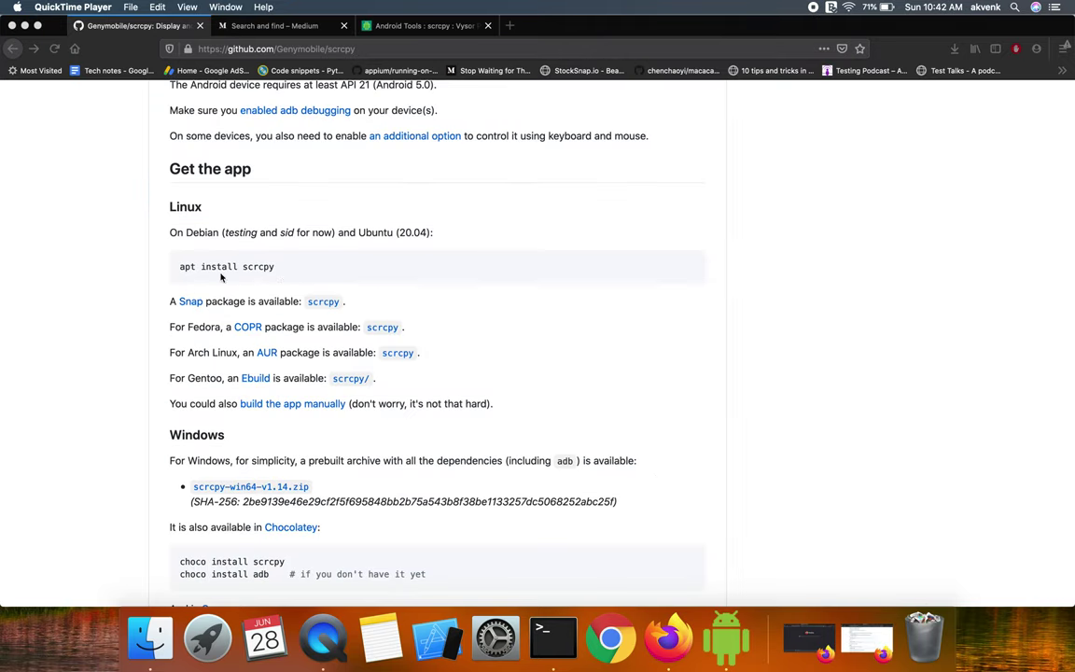
Step: Select the Linux 'apt install scrcpy' command in the README
{"action": "left_click", "coordinate": [201, 276]}
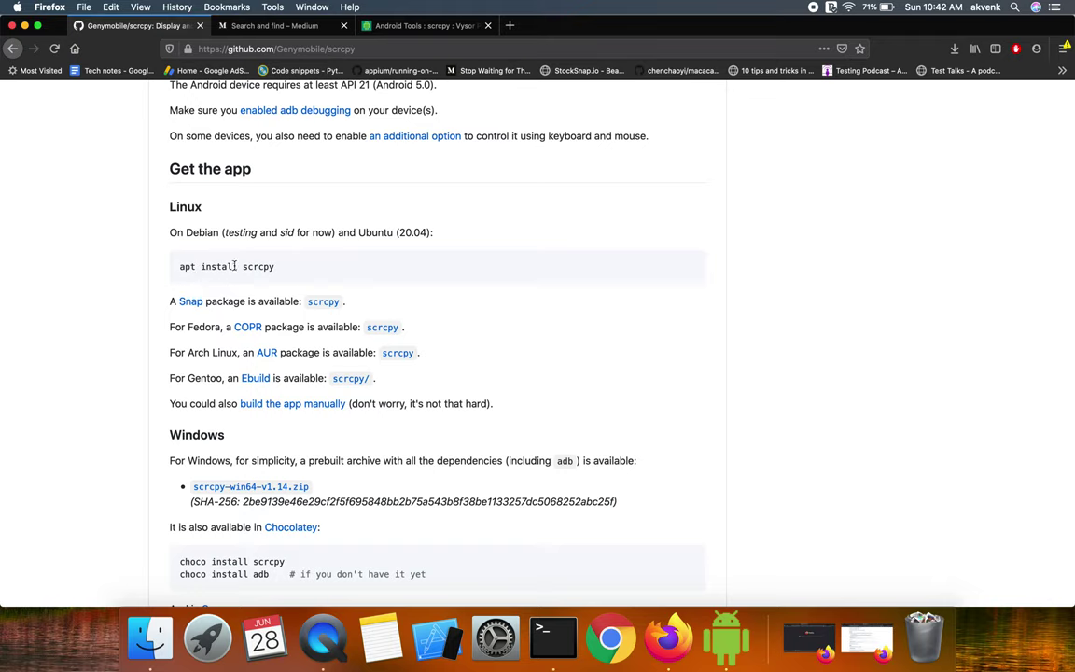
{"action": "left_click_drag", "start_coordinate": [178, 272], "coordinate": [275, 272]}
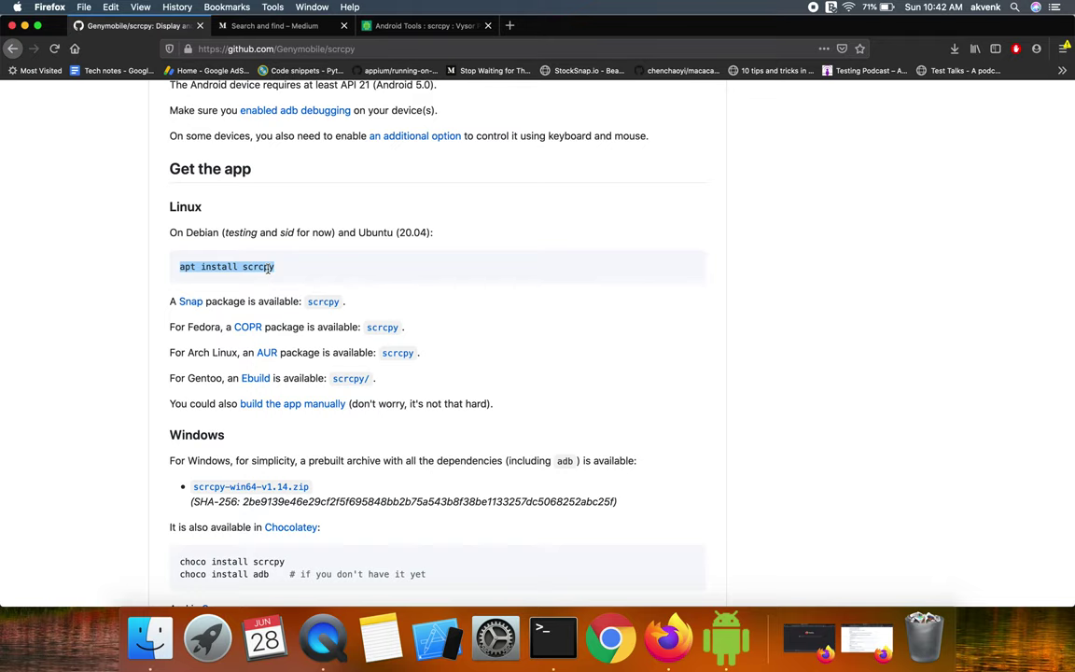
{"action": "scroll", "coordinate": [91, 413], "scroll_direction": "down", "scroll_amount": 3}
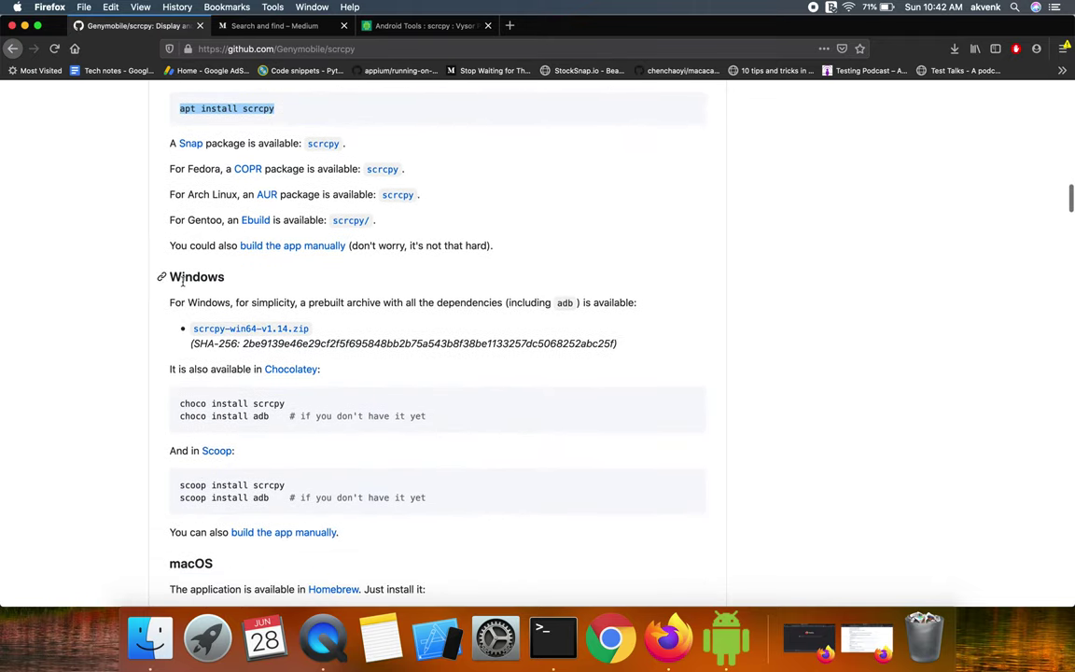
Step: Highlight the Windows heading, the prebuilt scrcpy-win64-v1.14.zip sentence and the word 'adb'
{"action": "double_click", "coordinate": [191, 277]}
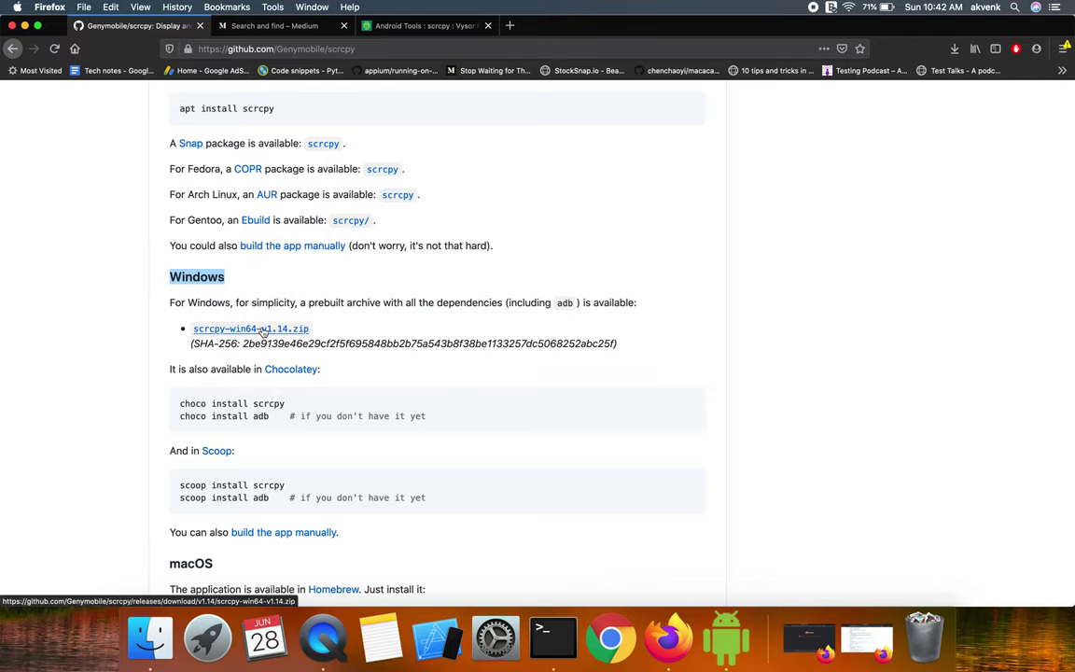
{"action": "scroll", "coordinate": [400, 371], "scroll_direction": "down", "scroll_amount": 1}
{"action": "left_click", "coordinate": [235, 279]}
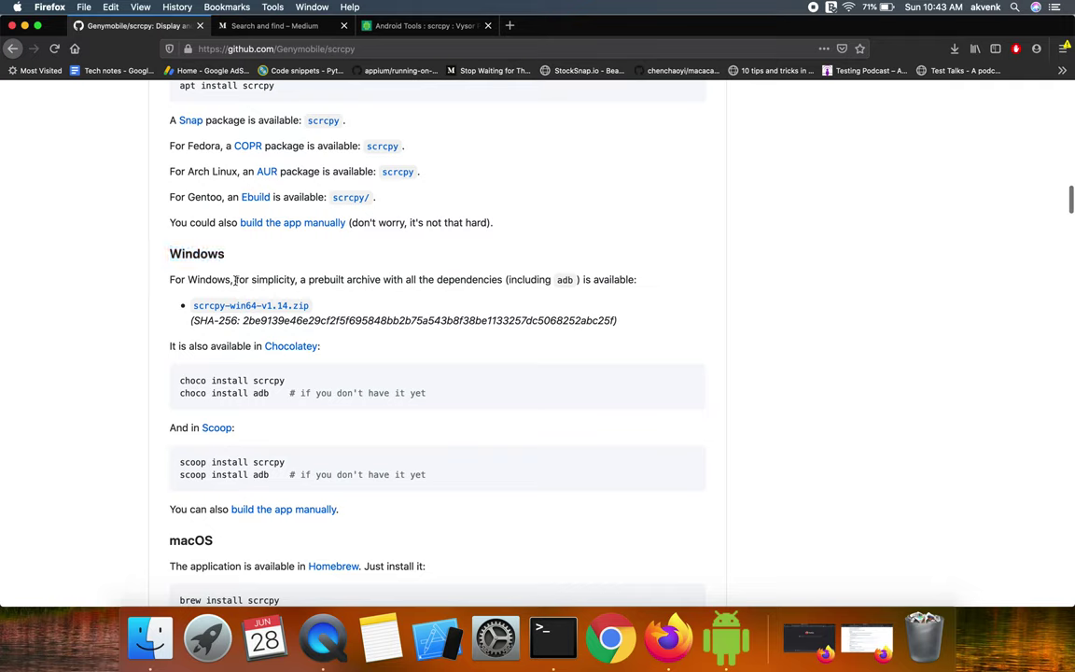
{"action": "left_click_drag", "start_coordinate": [169, 279], "coordinate": [641, 278]}
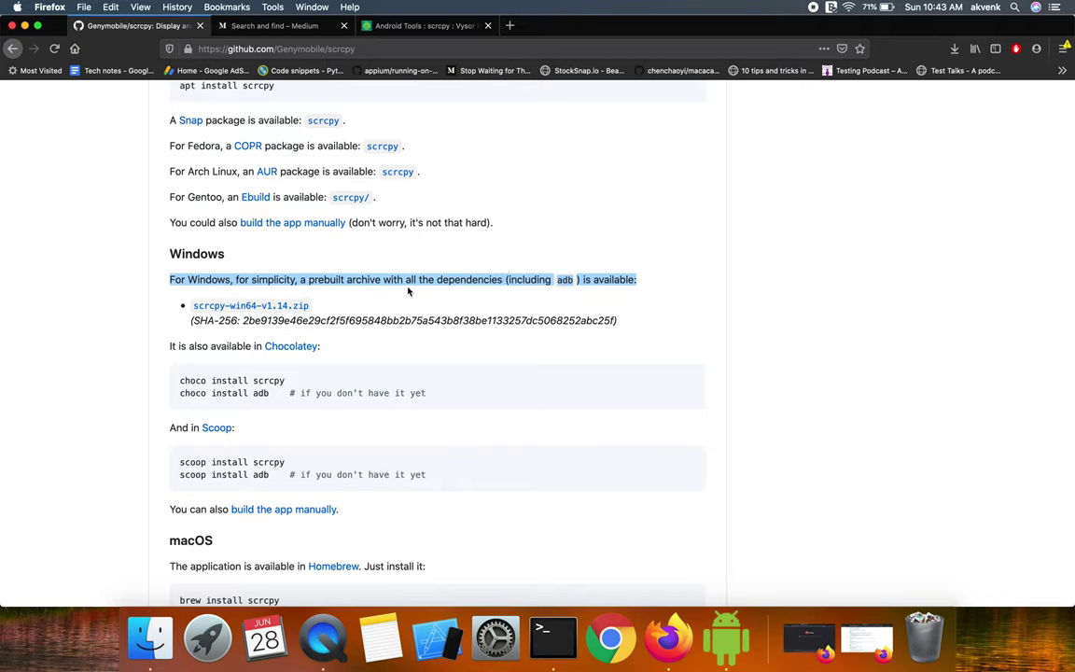
{"action": "left_click", "coordinate": [528, 286]}
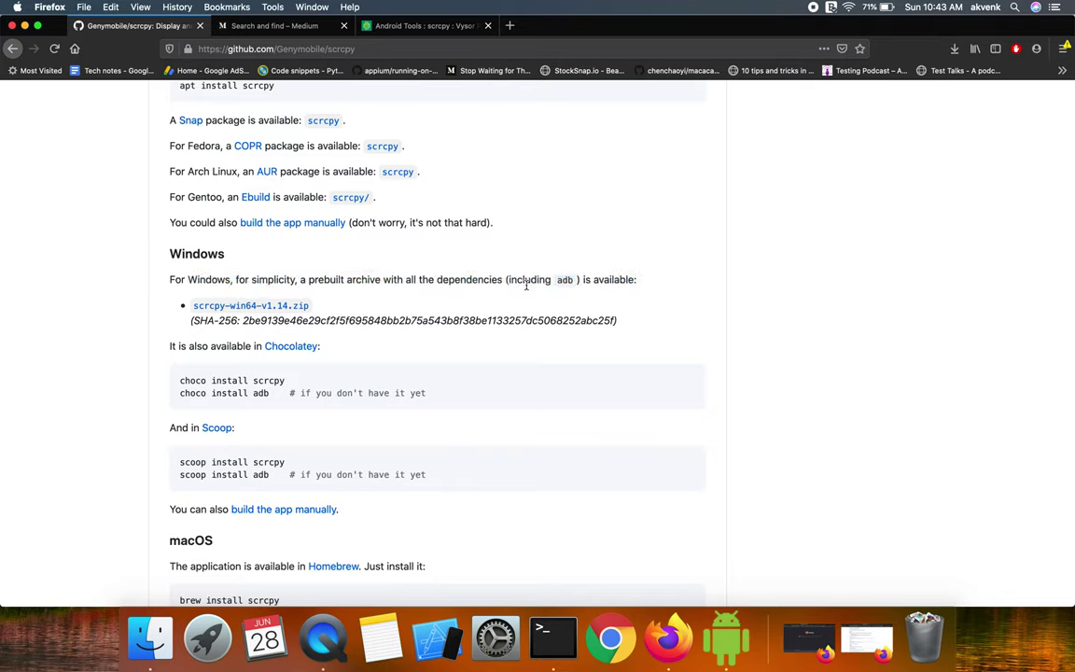
{"action": "double_click", "coordinate": [562, 280]}
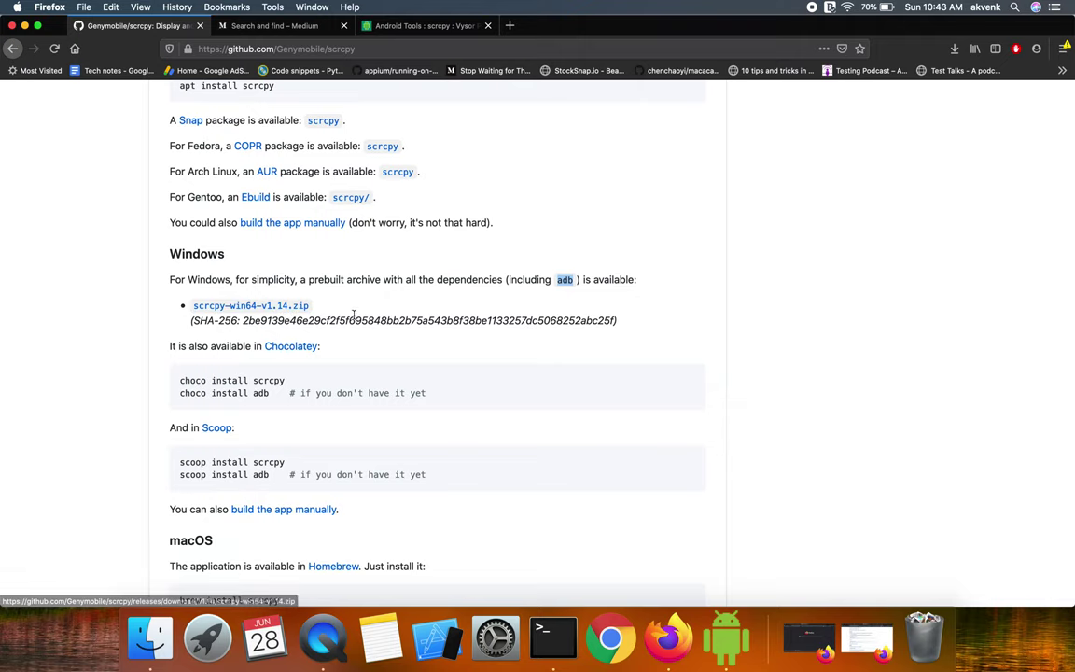
Step: Scroll further down toward the macOS Homebrew instructions
{"action": "scroll", "coordinate": [355, 313], "scroll_direction": "down", "scroll_amount": 1}
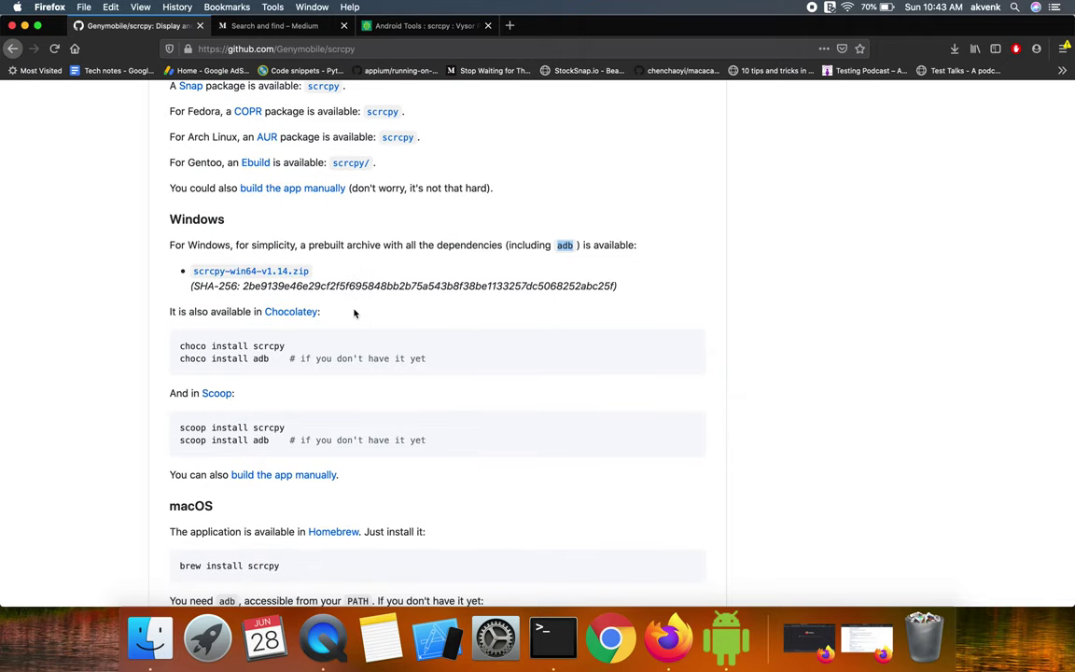
{"action": "scroll", "coordinate": [354, 313], "scroll_direction": "down", "scroll_amount": 1}
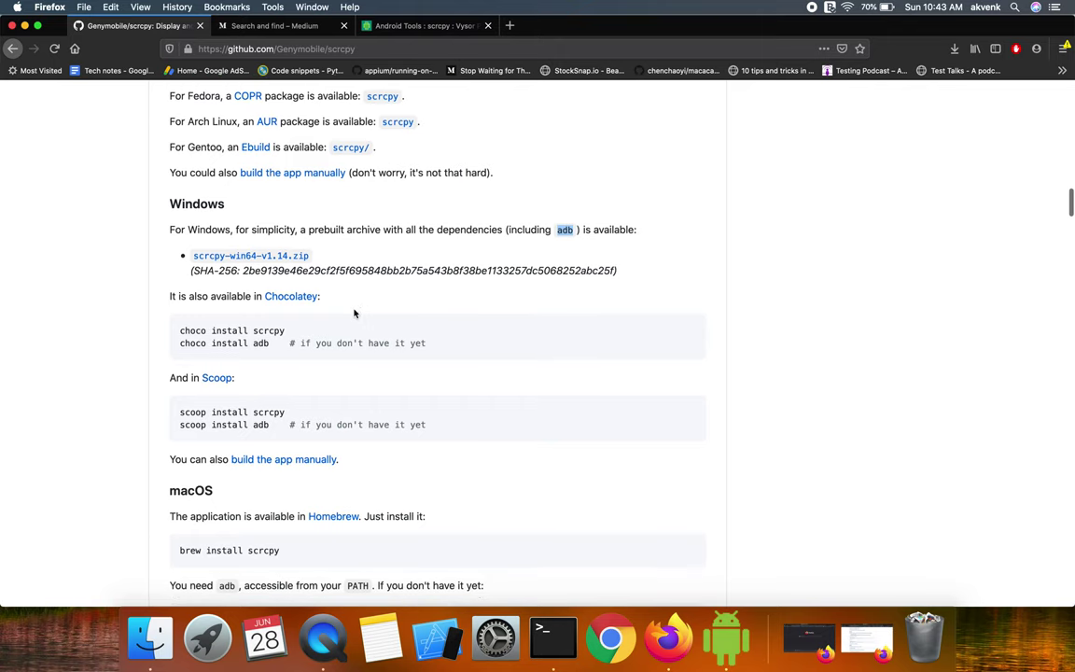
{"action": "scroll", "coordinate": [355, 313], "scroll_direction": "down", "scroll_amount": 2}
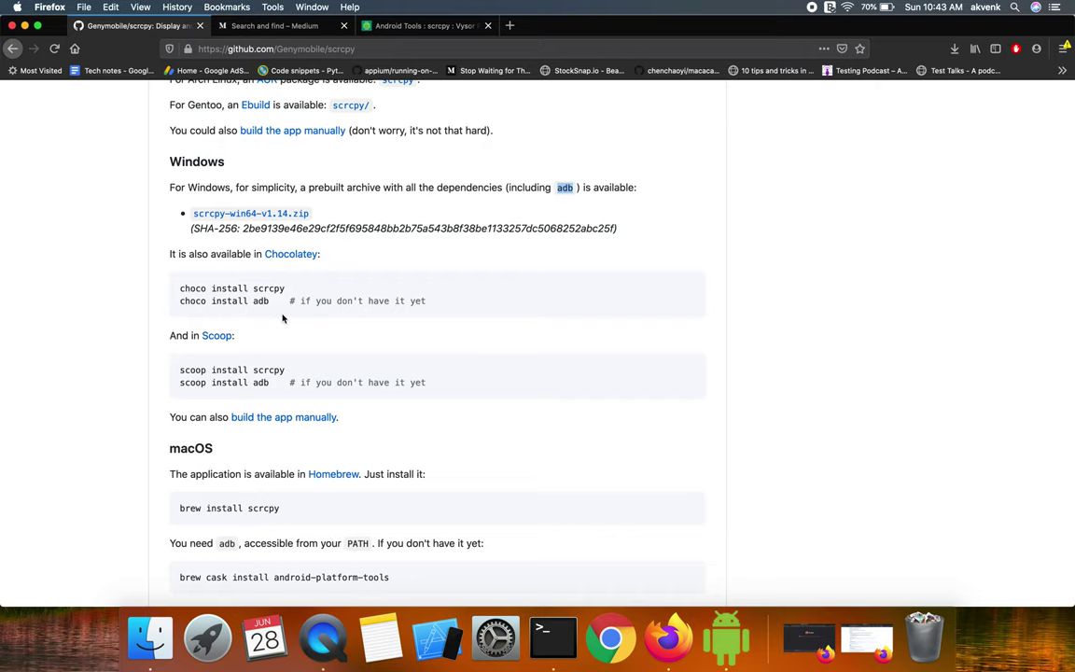
{"action": "scroll", "coordinate": [283, 317], "scroll_direction": "down", "scroll_amount": 2}
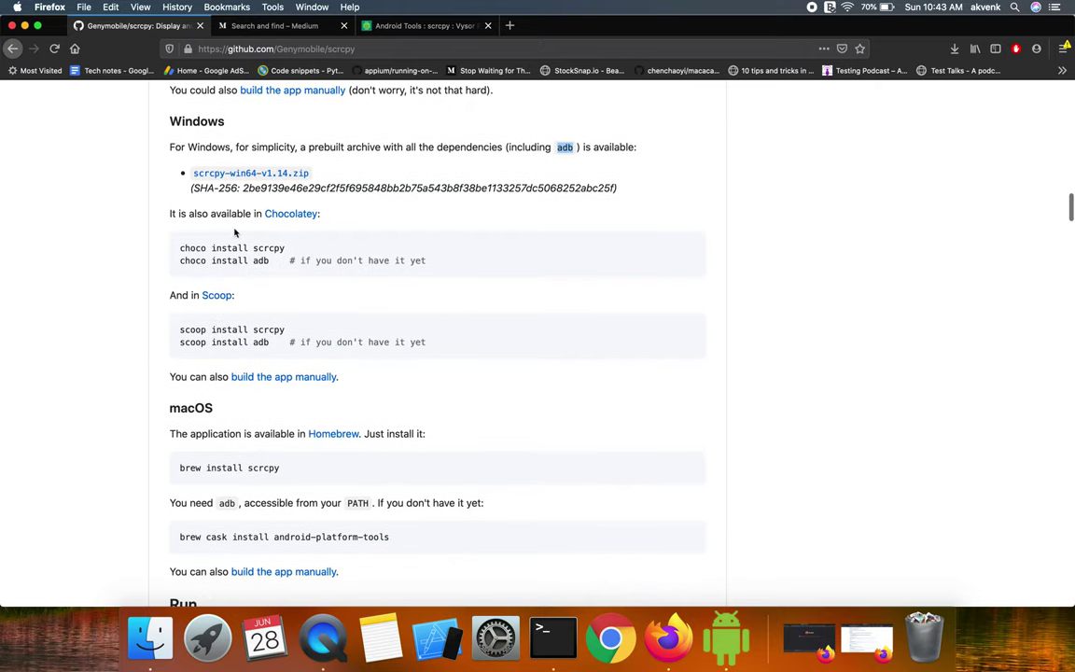